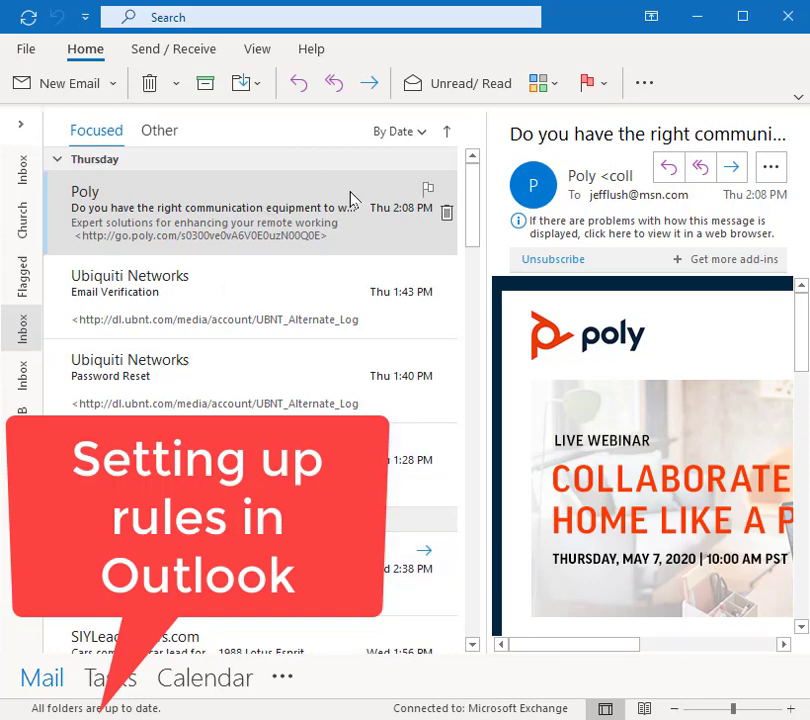
# Step: Start a rule from the Ubiquiti Networks Email Verification message that matches its sender and moves the items to a folder
pyautogui.click(248, 307)
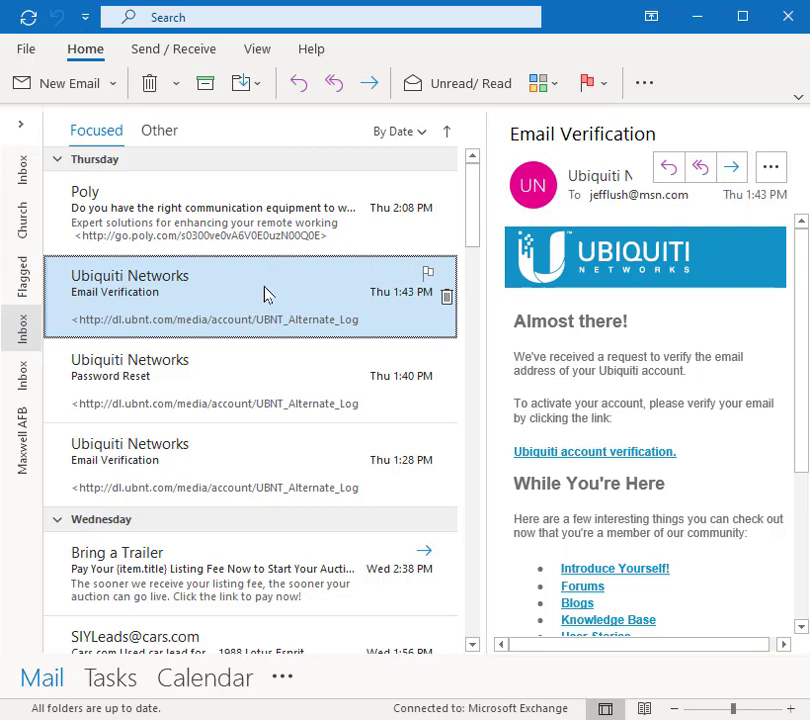
pyautogui.rightClick(296, 296)
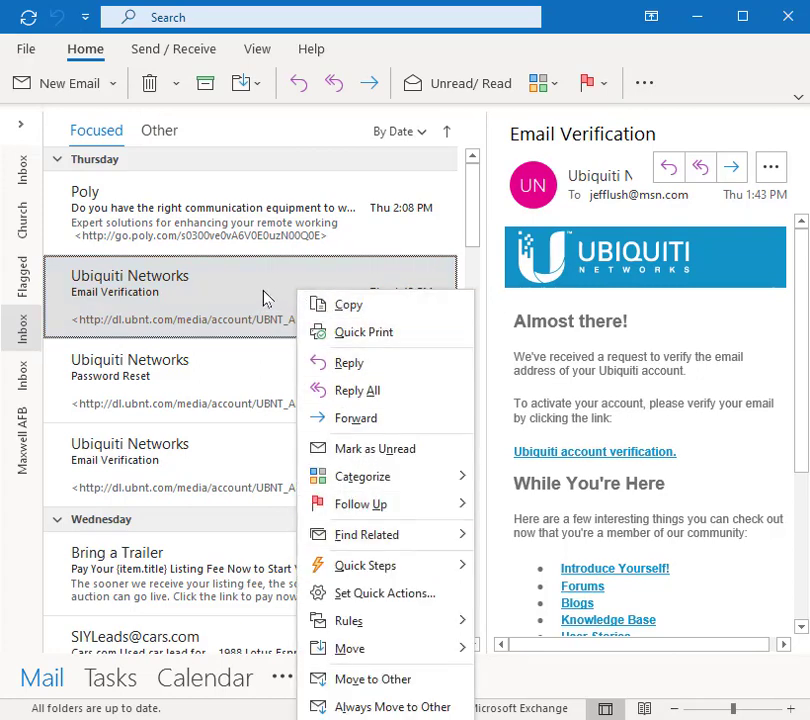
pyautogui.moveTo(374, 628)
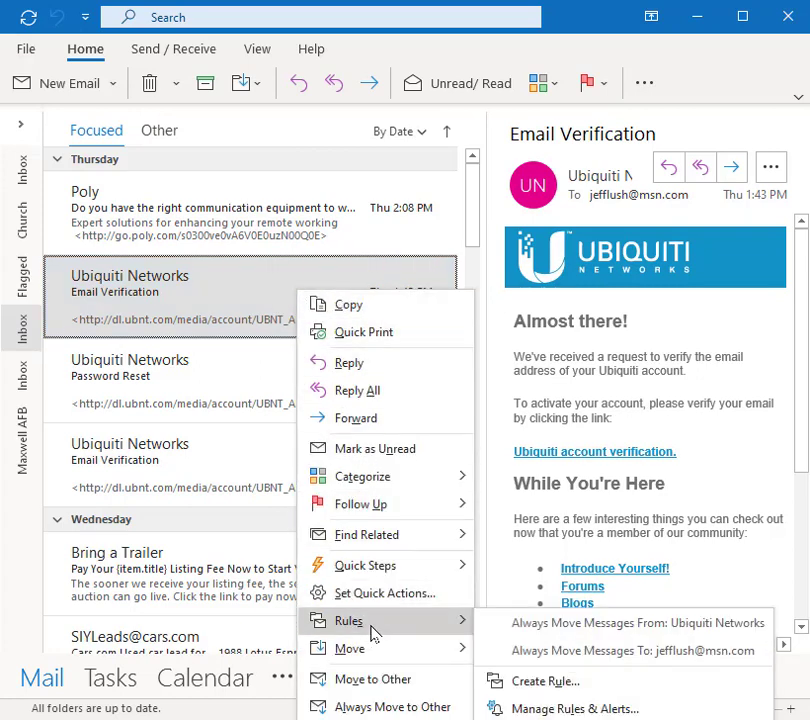
pyautogui.click(590, 683)
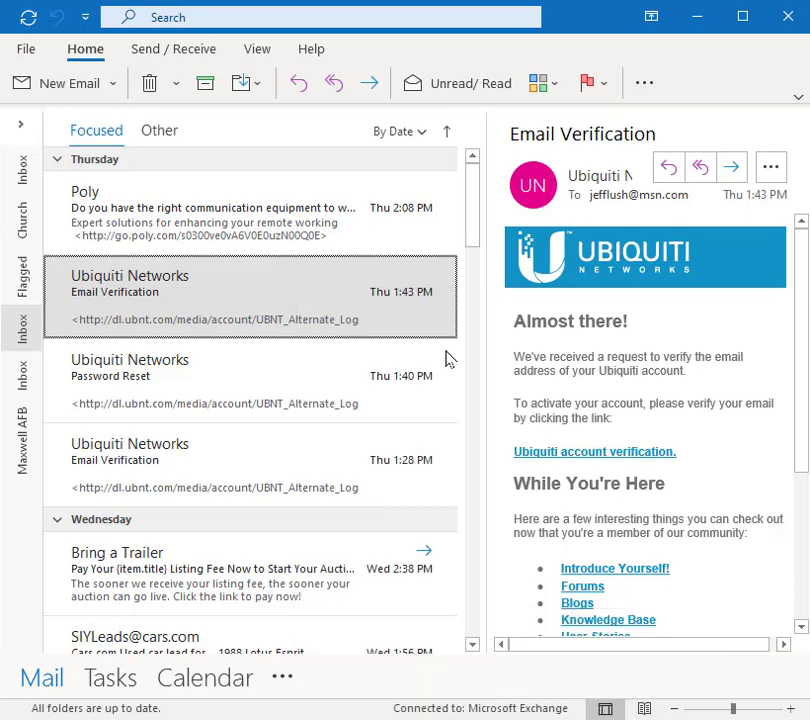
pyautogui.click(211, 288)
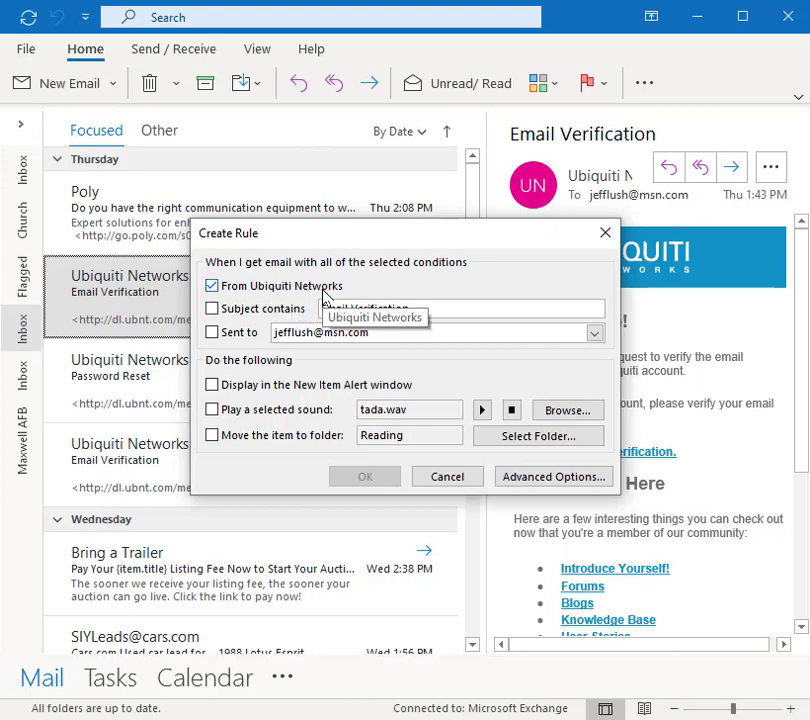
pyautogui.click(213, 437)
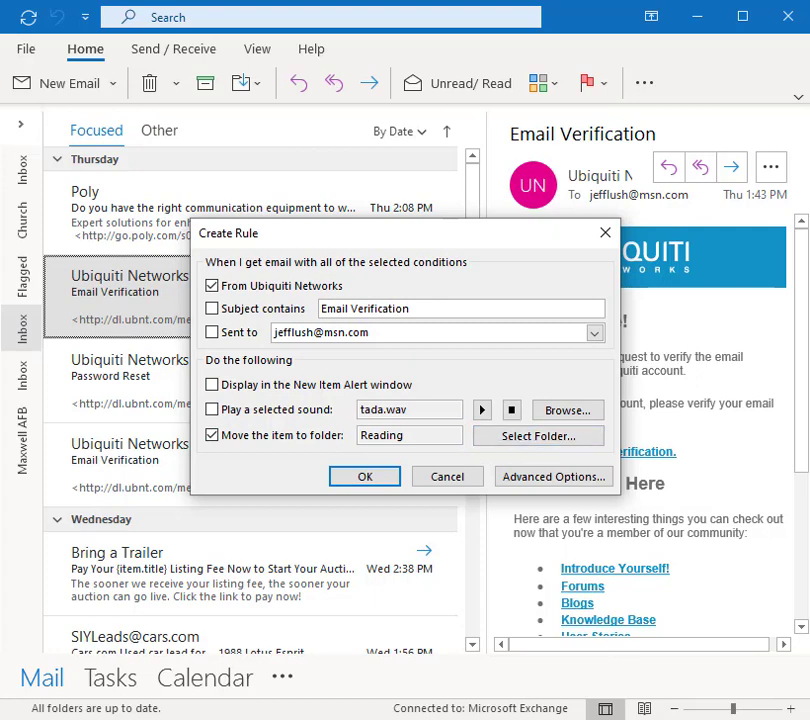
# Step: Create a new folder named "security" directly under the MSN account and choose it as the rule's destination
pyautogui.click(538, 436)
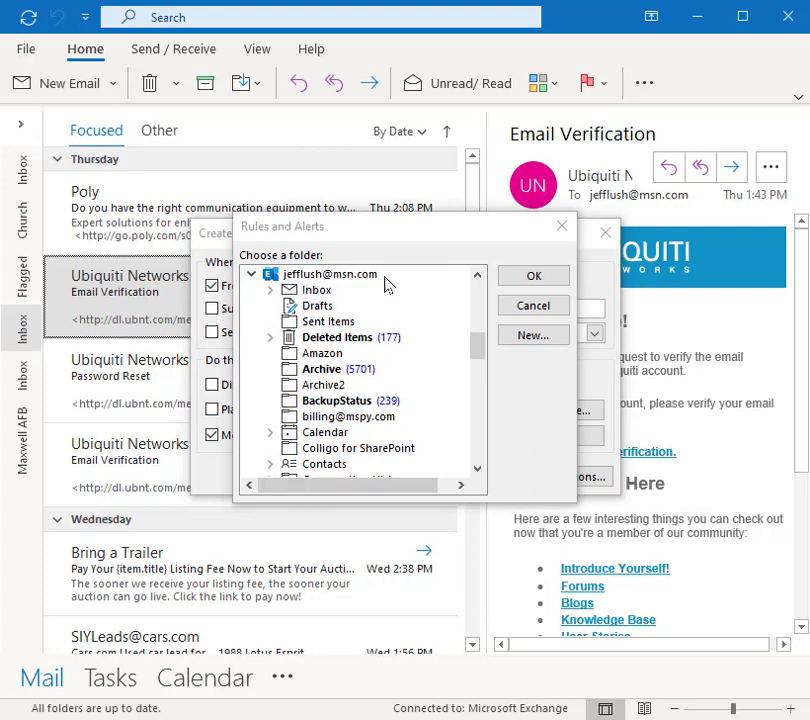
pyautogui.click(481, 355)
pyautogui.moveTo(481, 355)
pyautogui.mouseDown()
pyautogui.moveTo(483, 399)
pyautogui.moveTo(477, 350)
pyautogui.mouseUp()
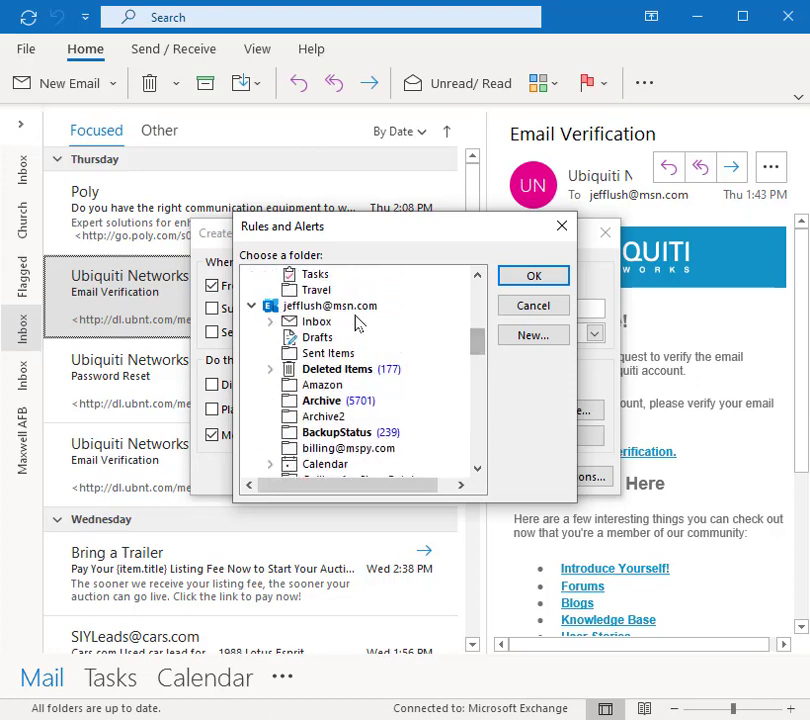
pyautogui.click(325, 305)
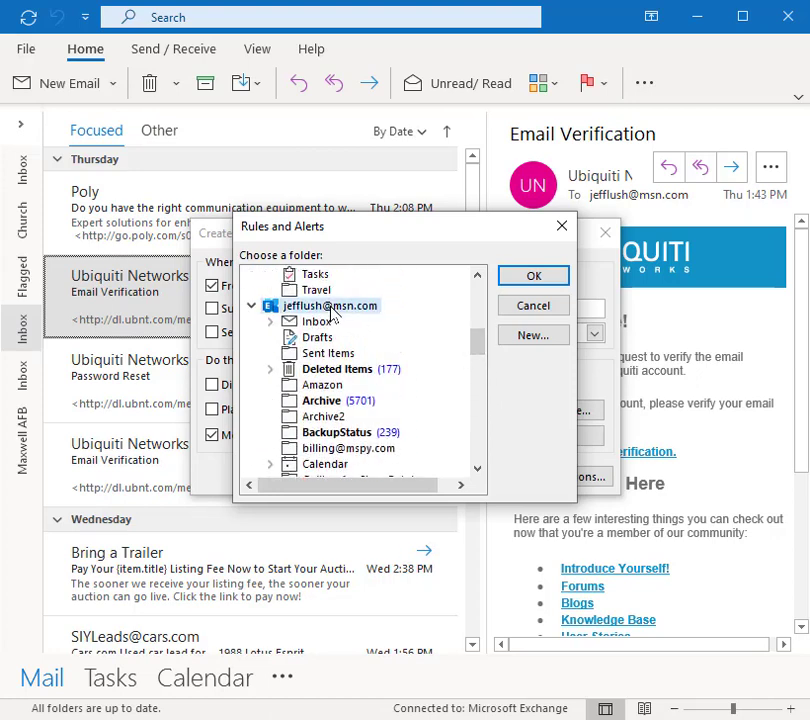
pyautogui.click(536, 341)
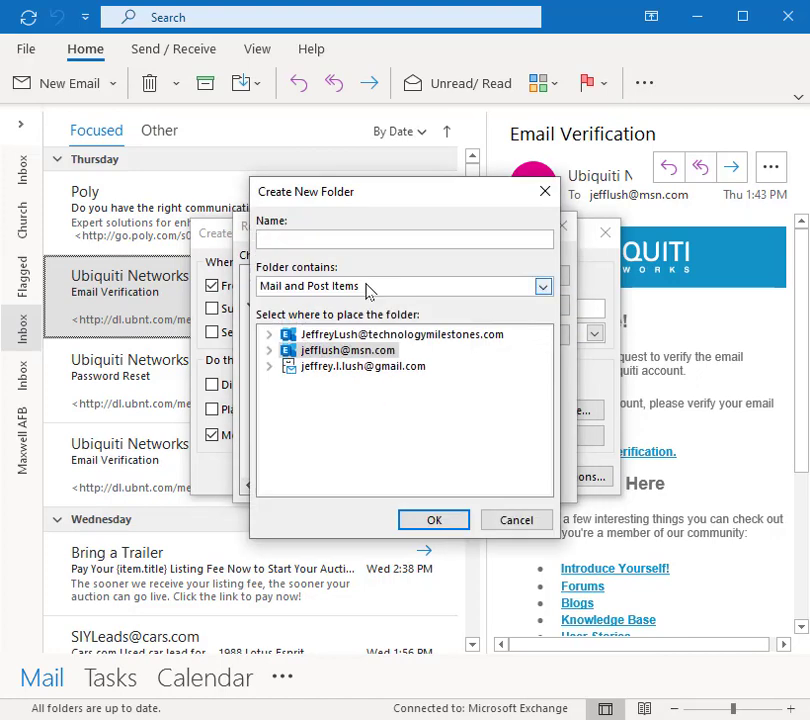
pyautogui.write('security')
pyautogui.click(441, 523)
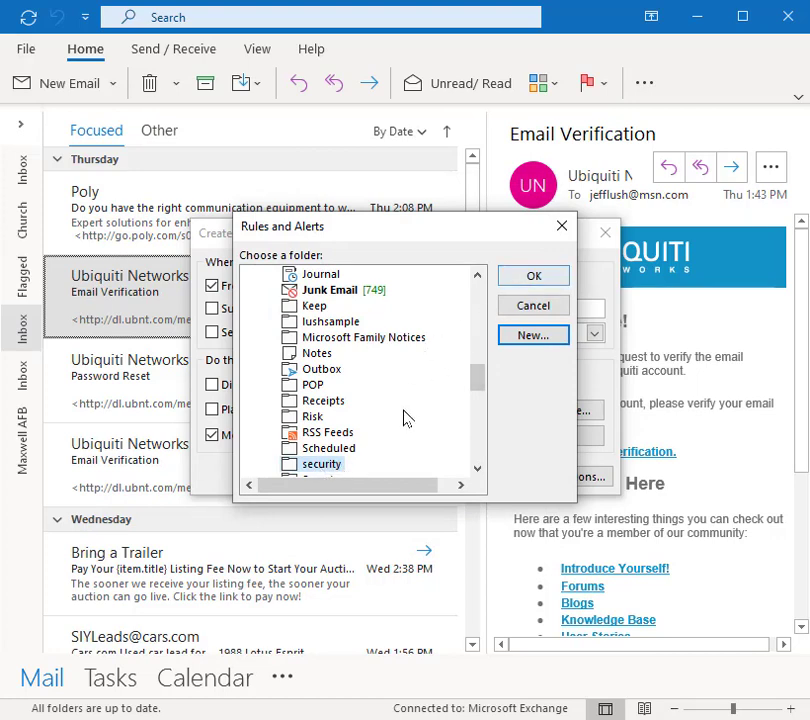
pyautogui.click(530, 279)
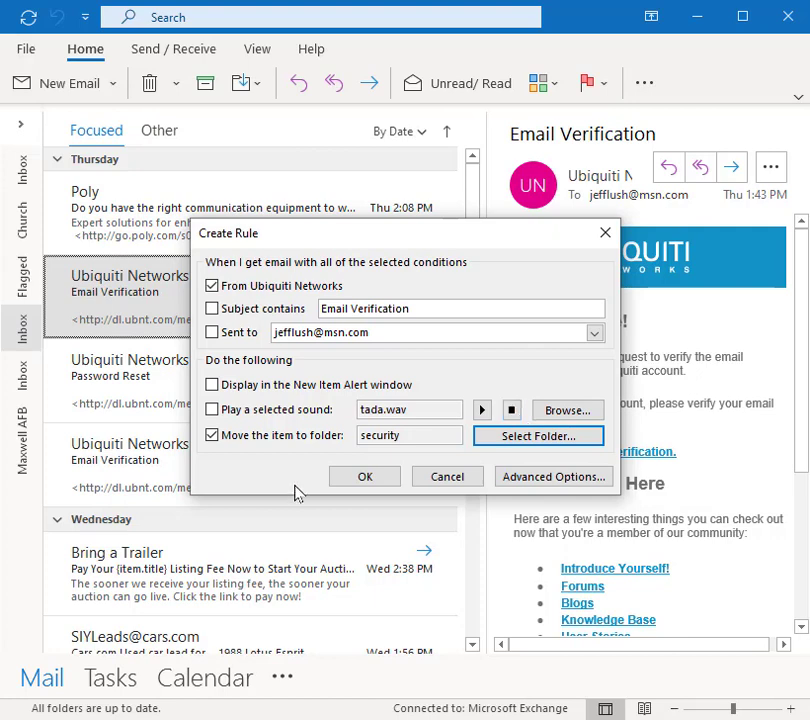
# Step: Save the Ubiquiti Networks rule and run it on the messages already in the current folder
pyautogui.click(362, 478)
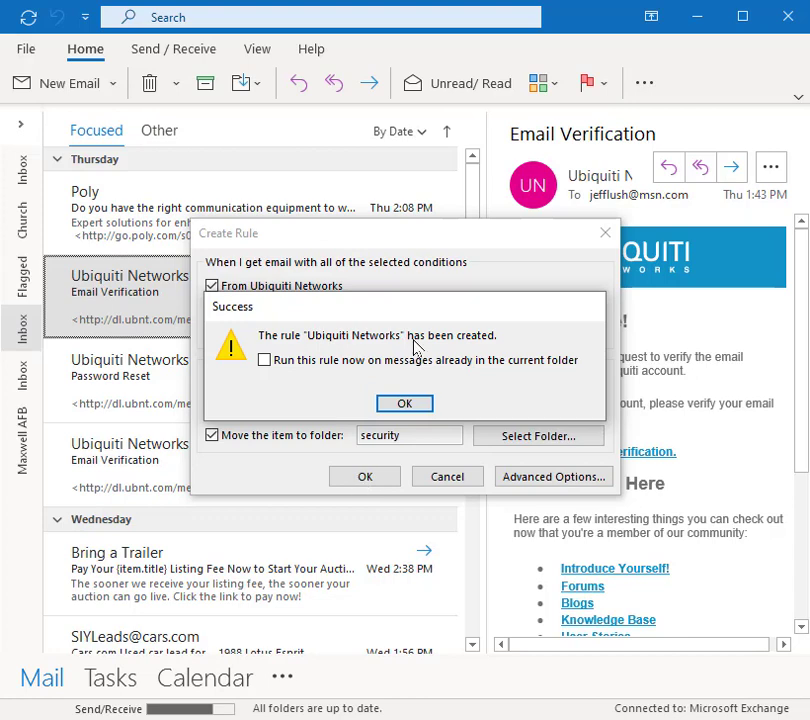
pyautogui.click(266, 363)
pyautogui.click(424, 408)
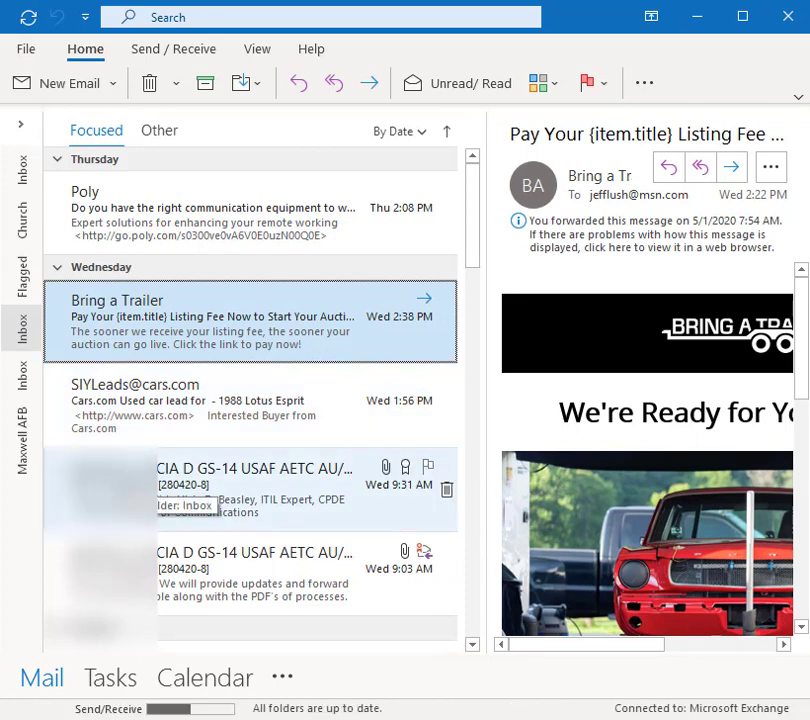
# Step: Open the Rules and Alerts manager from the Poly message
pyautogui.rightClick(186, 316)
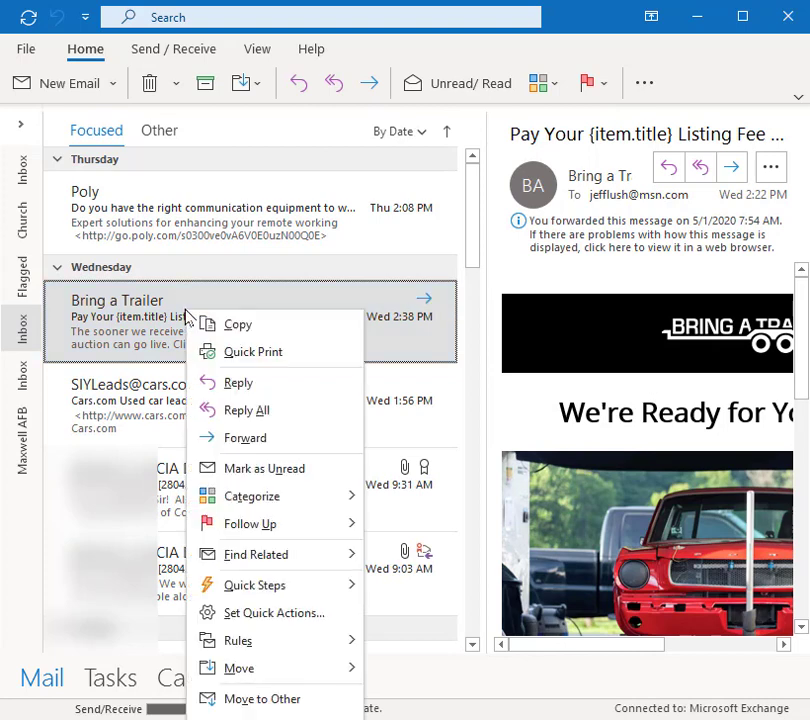
pyautogui.rightClick(212, 213)
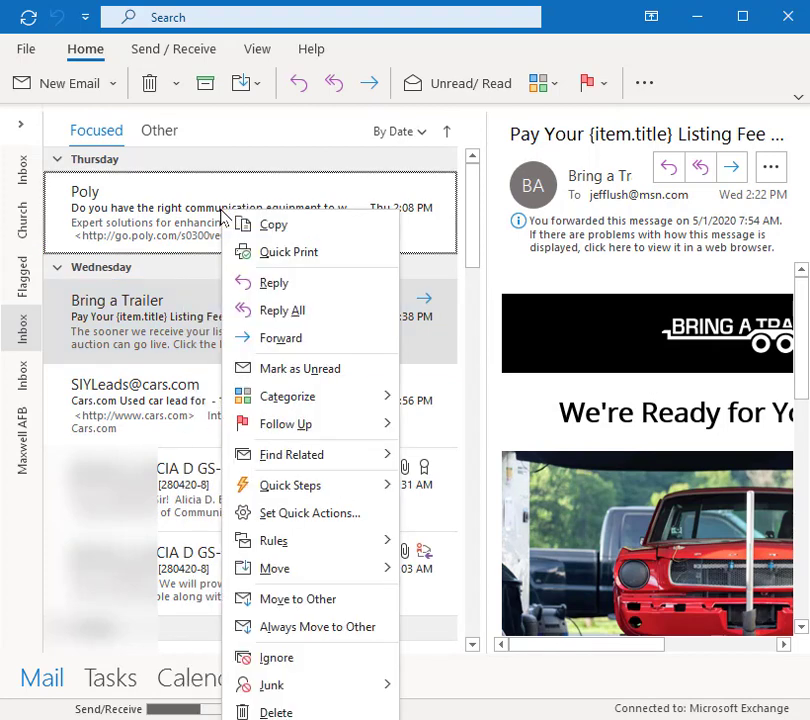
pyautogui.press('Escape')
pyautogui.rightClick(205, 219)
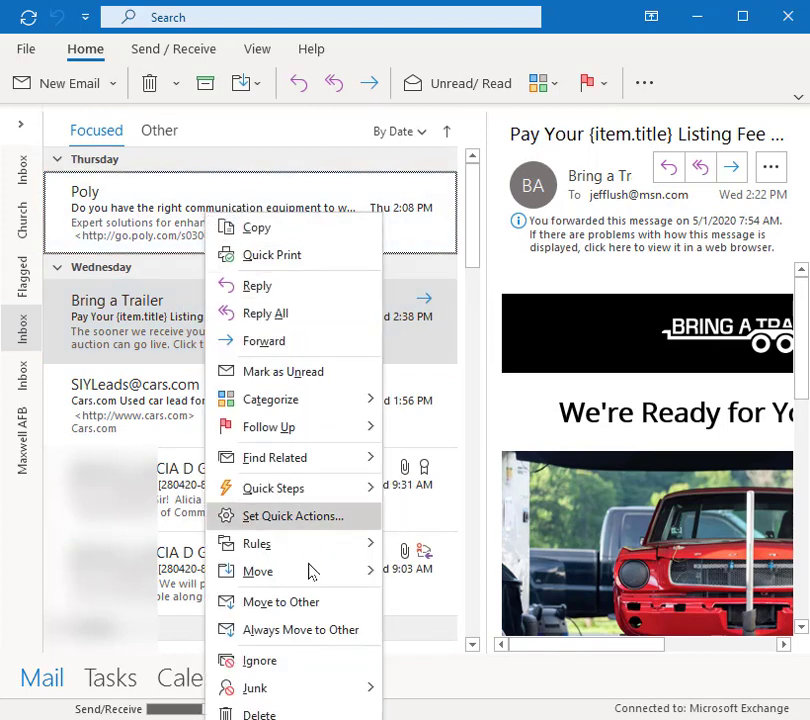
pyautogui.moveTo(338, 583)
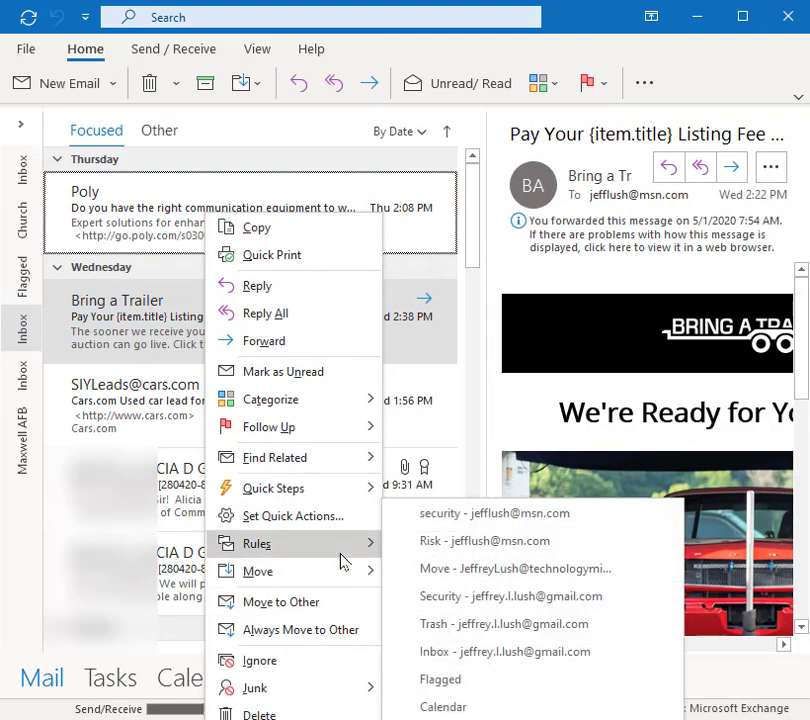
pyautogui.moveTo(344, 550)
pyautogui.click(500, 632)
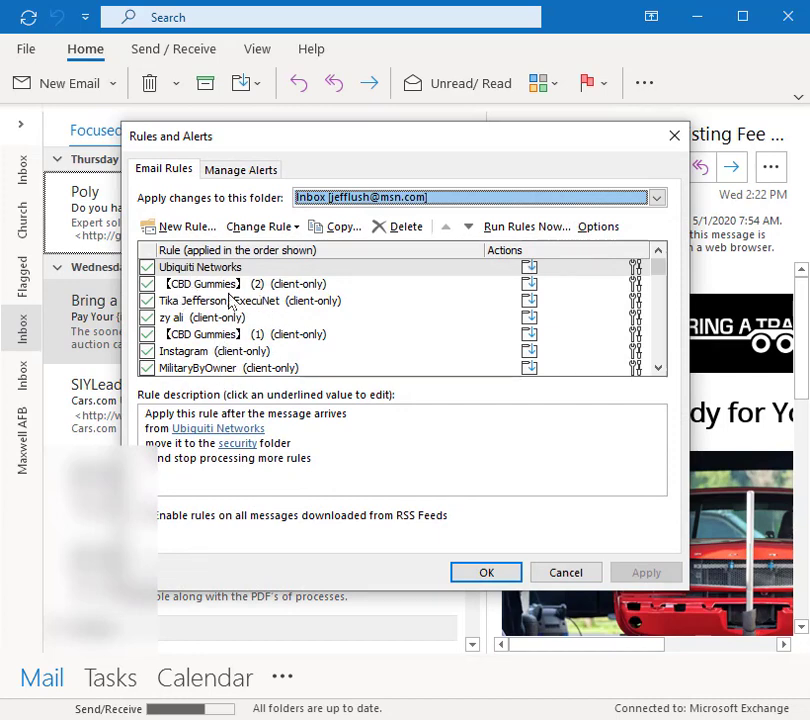
# Step: Look through the list of existing email rules for the MSN inbox
pyautogui.scroll(-2, 331, 325)
pyautogui.scroll(-6, 331, 325)
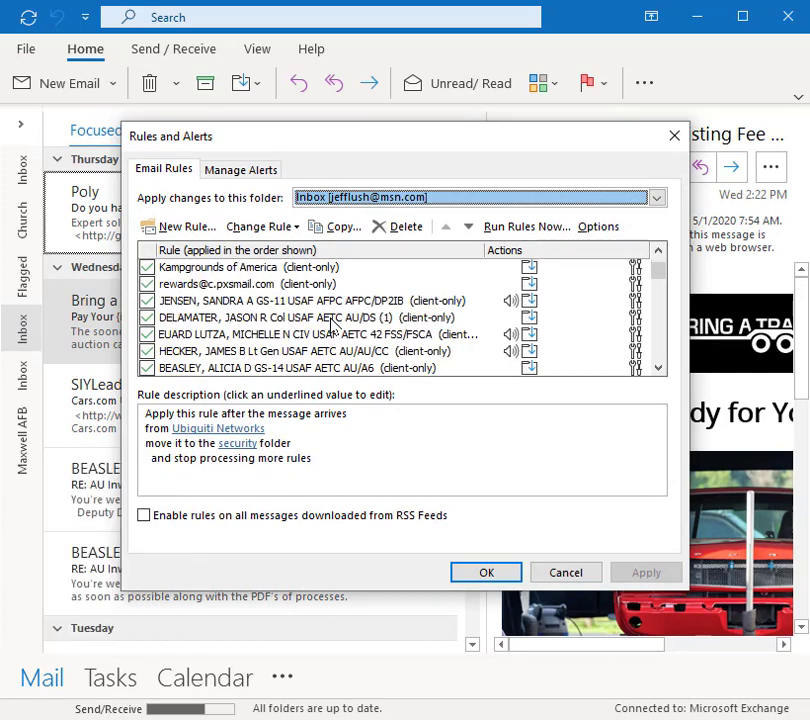
pyautogui.scroll(-5, 331, 325)
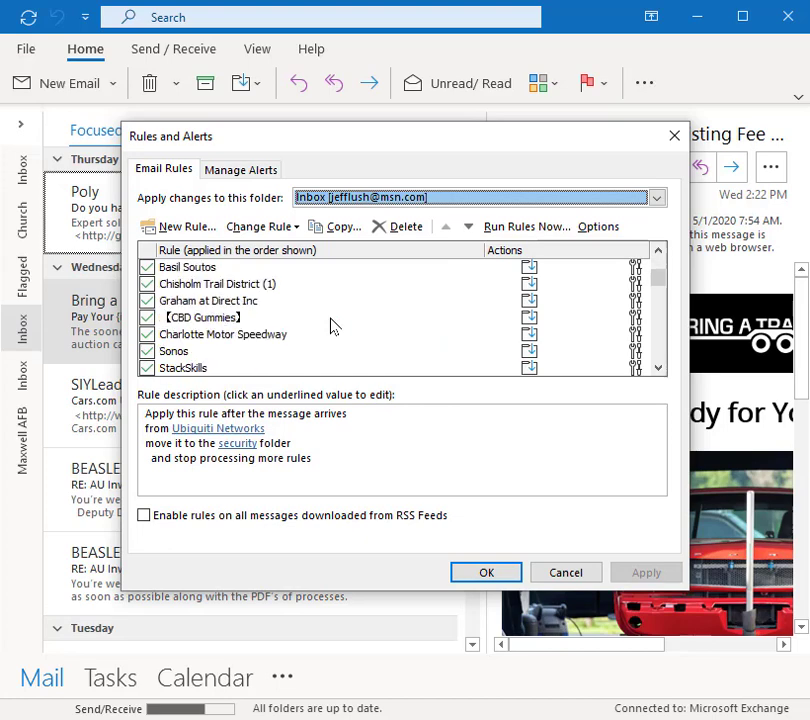
pyautogui.scroll(-2, 331, 325)
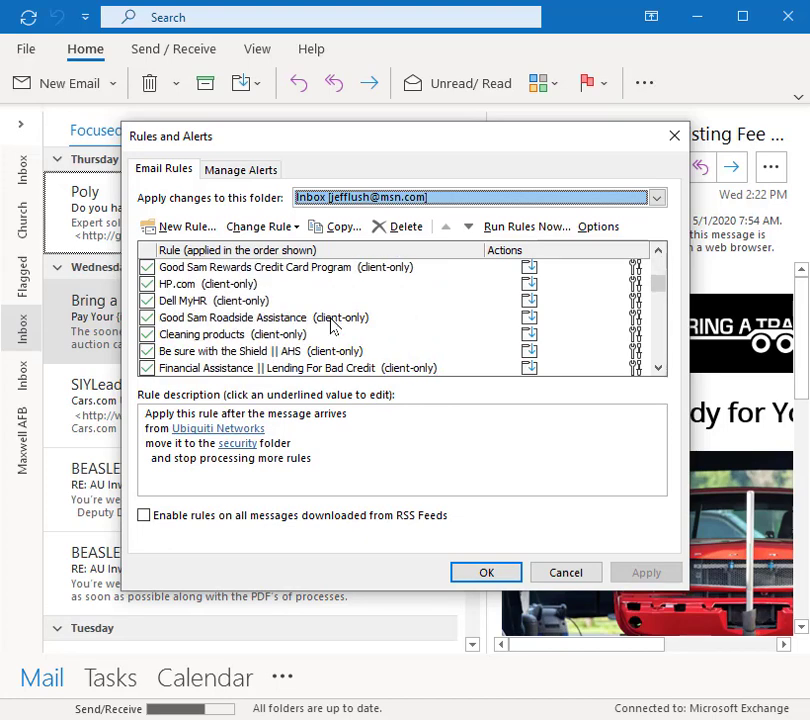
pyautogui.scroll(-2, 331, 325)
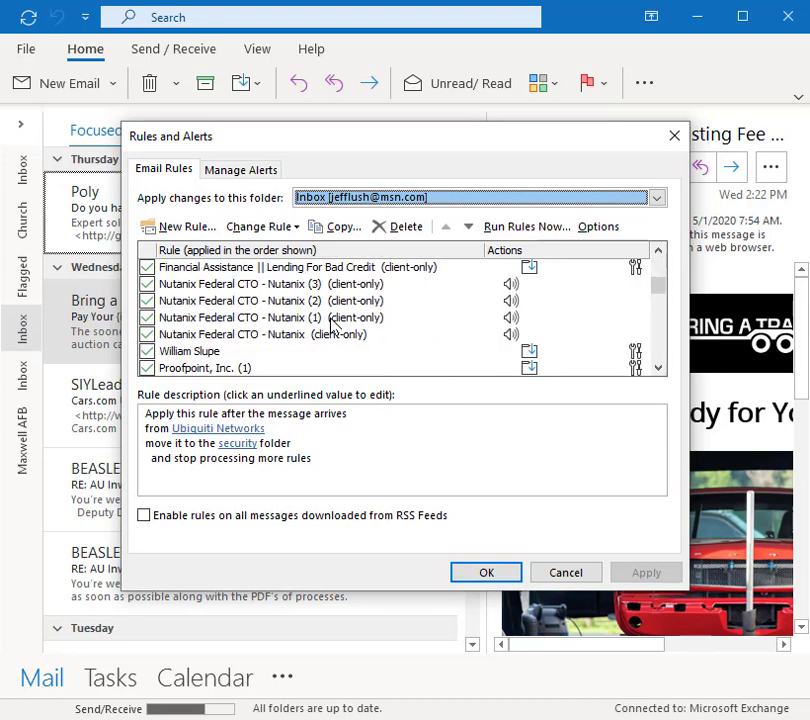
pyautogui.scroll(-2, 331, 325)
pyautogui.scroll(-1, 331, 325)
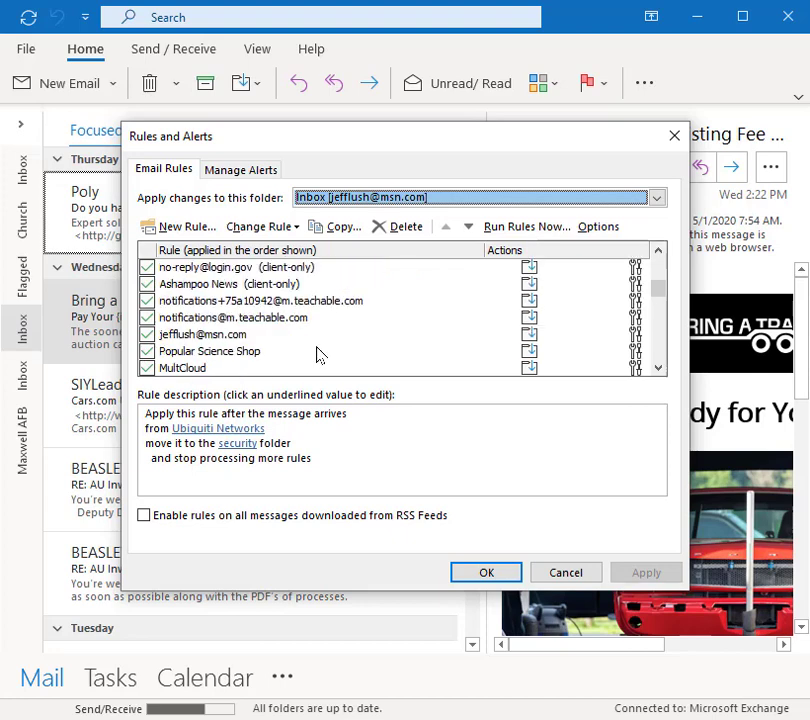
pyautogui.click(214, 428)
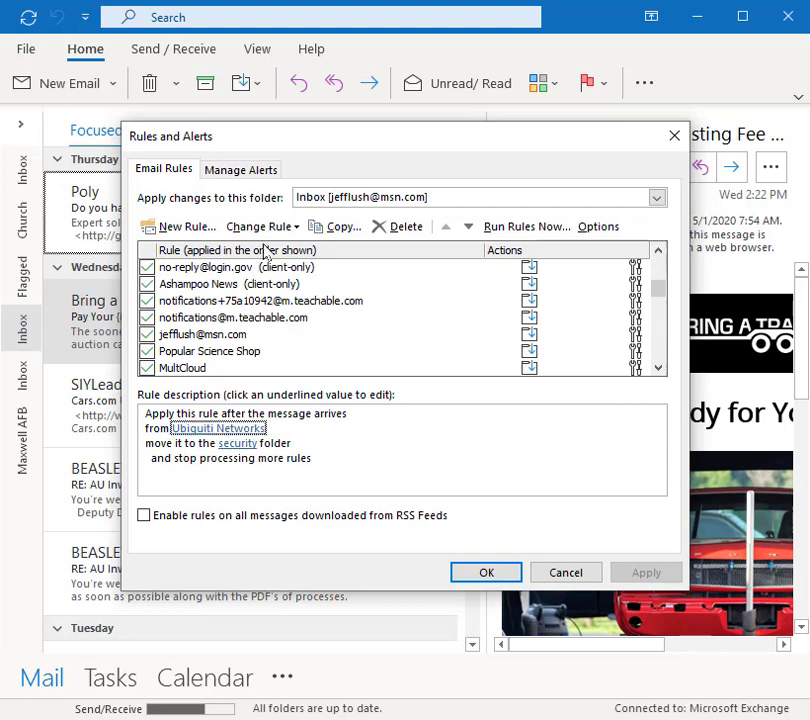
# Step: Switch the rules list to the Technology Milestones inbox and view the OT2 planner and "Flag for FU EM2 from Self" rule descriptions
pyautogui.click(657, 197)
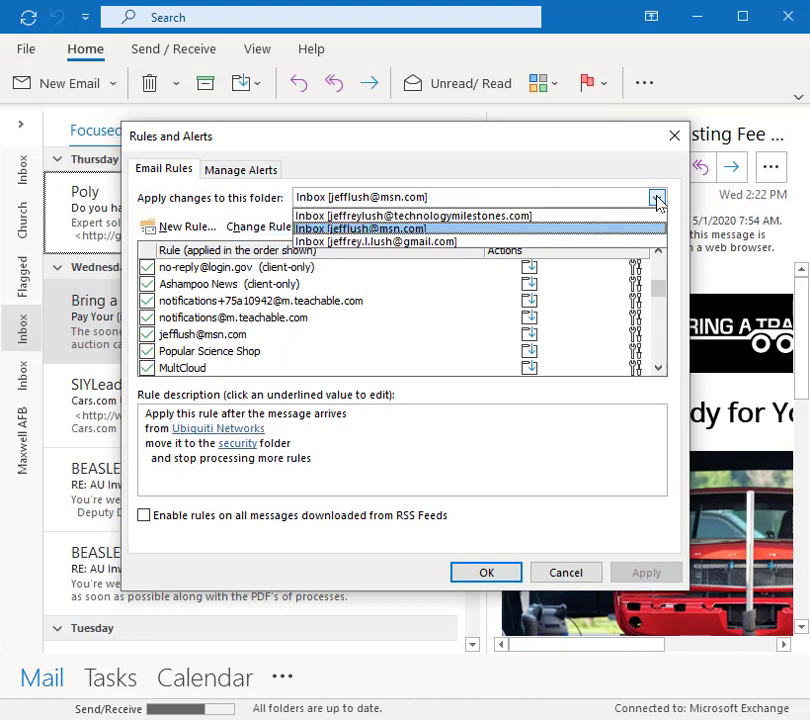
pyautogui.click(474, 216)
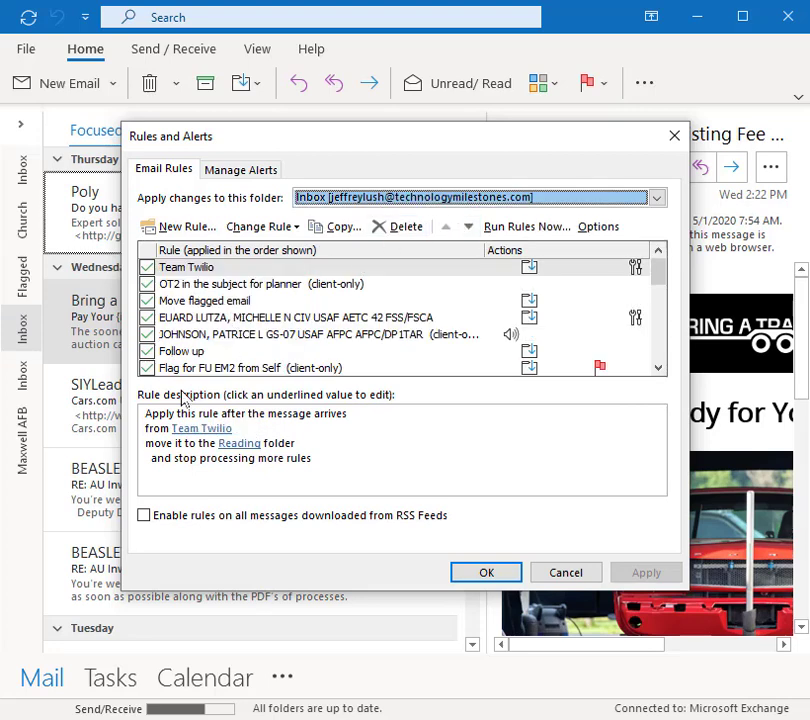
pyautogui.click(272, 286)
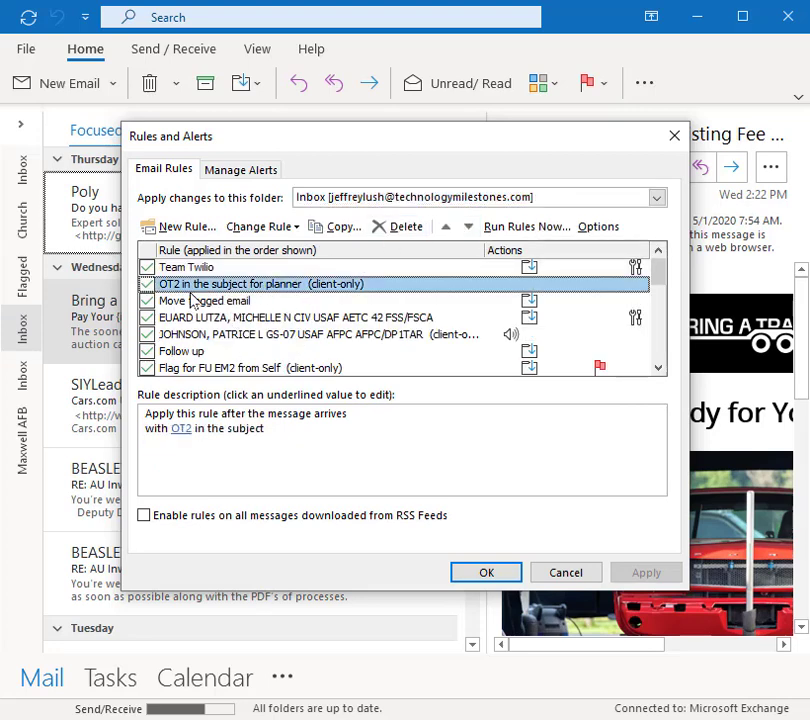
pyautogui.scroll(-2, 282, 306)
pyautogui.scroll(1, 280, 315)
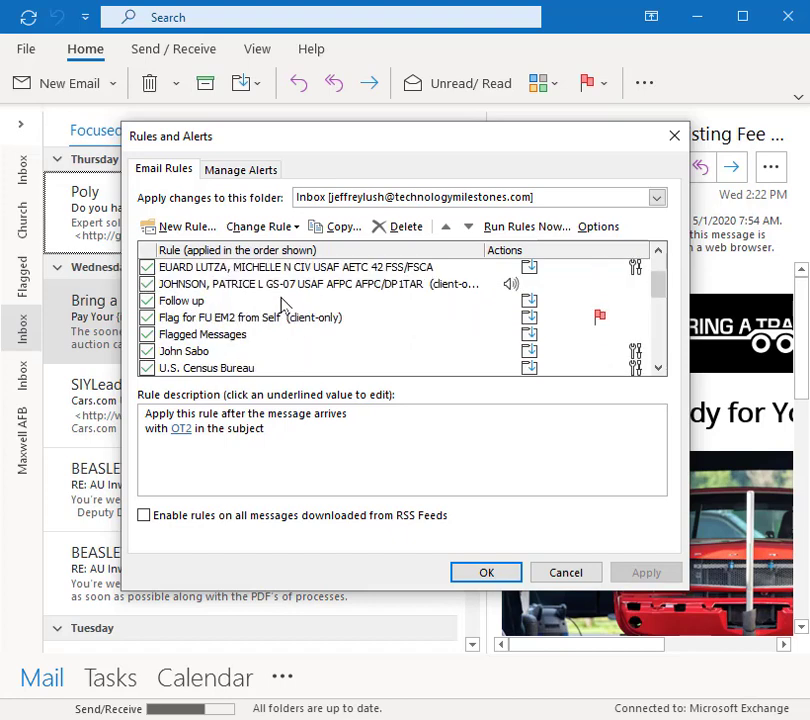
pyautogui.click(253, 318)
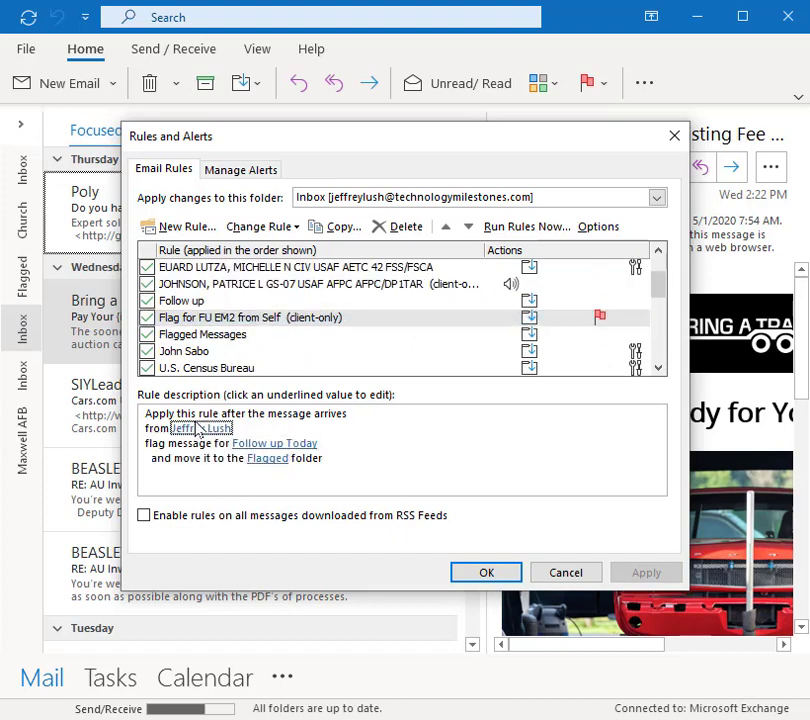
# Step: Review the sender, conditions and actions in the "Flag for FU EM2 from Self" rule settings, and leave the rules manager without saving
pyautogui.click(255, 228)
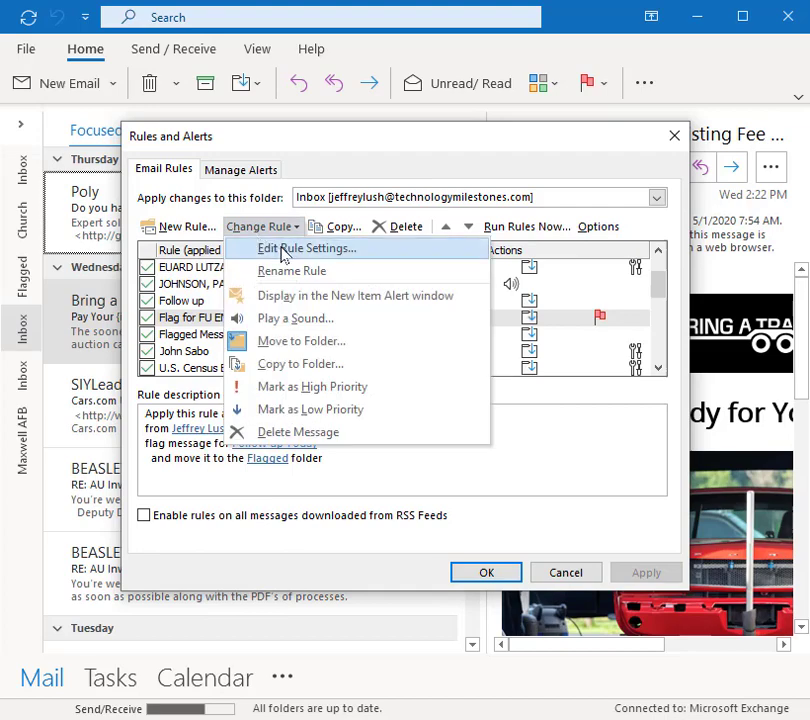
pyautogui.click(300, 248)
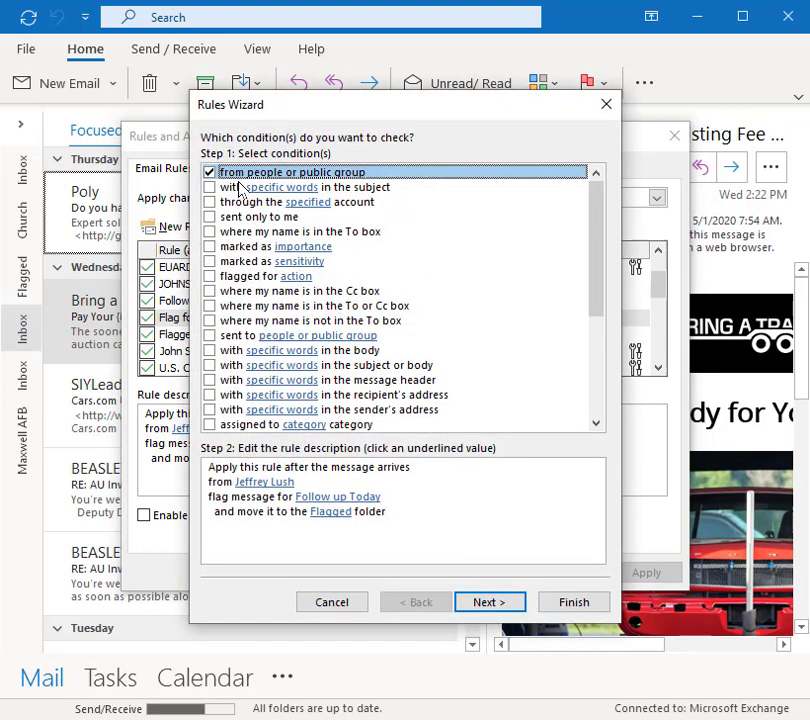
pyautogui.click(265, 483)
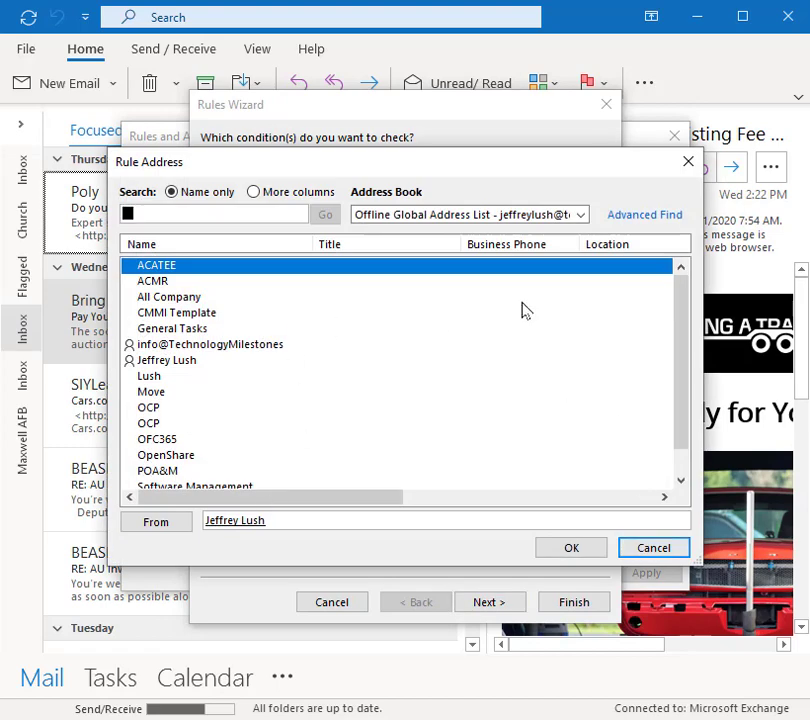
pyautogui.click(665, 552)
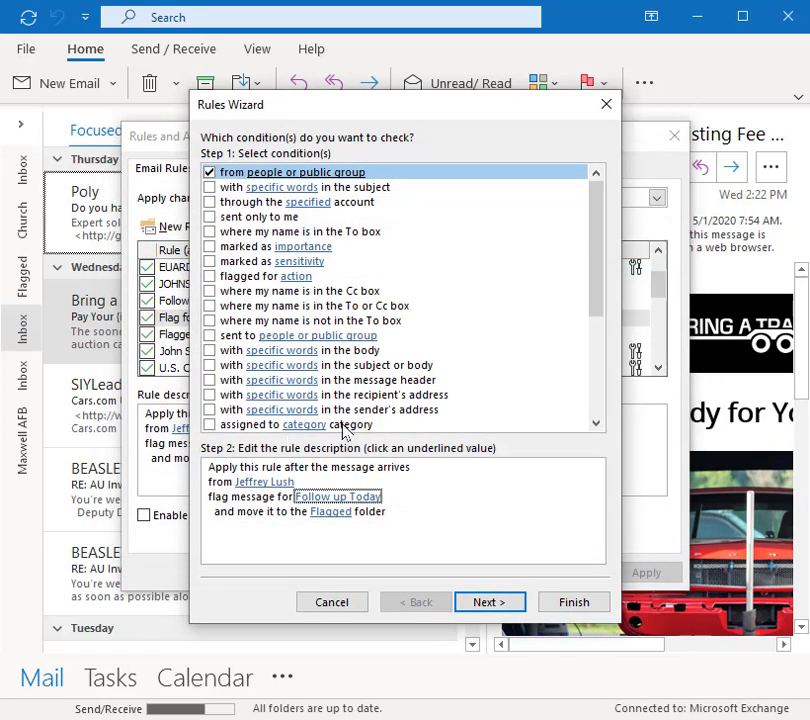
pyautogui.click(508, 612)
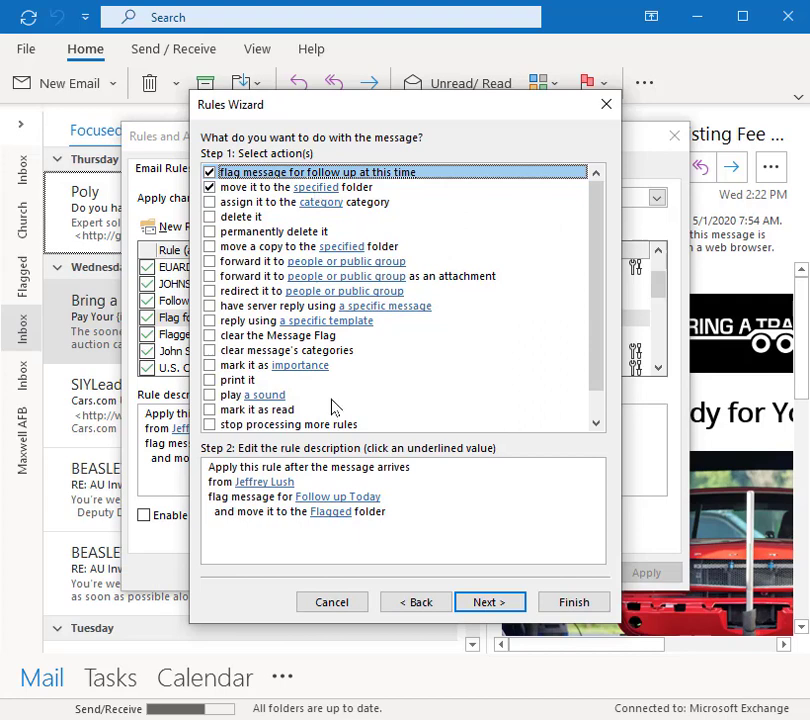
pyautogui.click(330, 511)
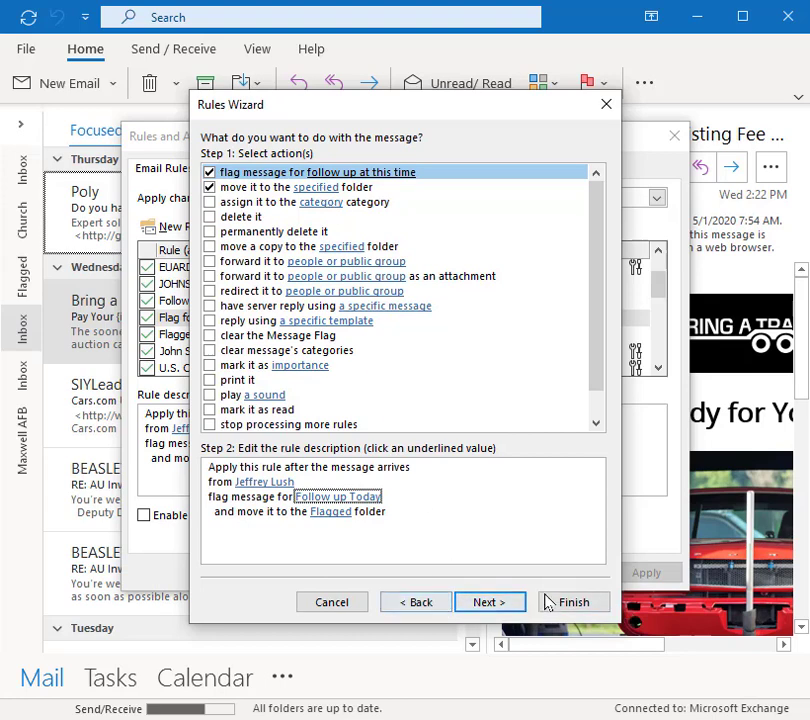
pyautogui.click(334, 603)
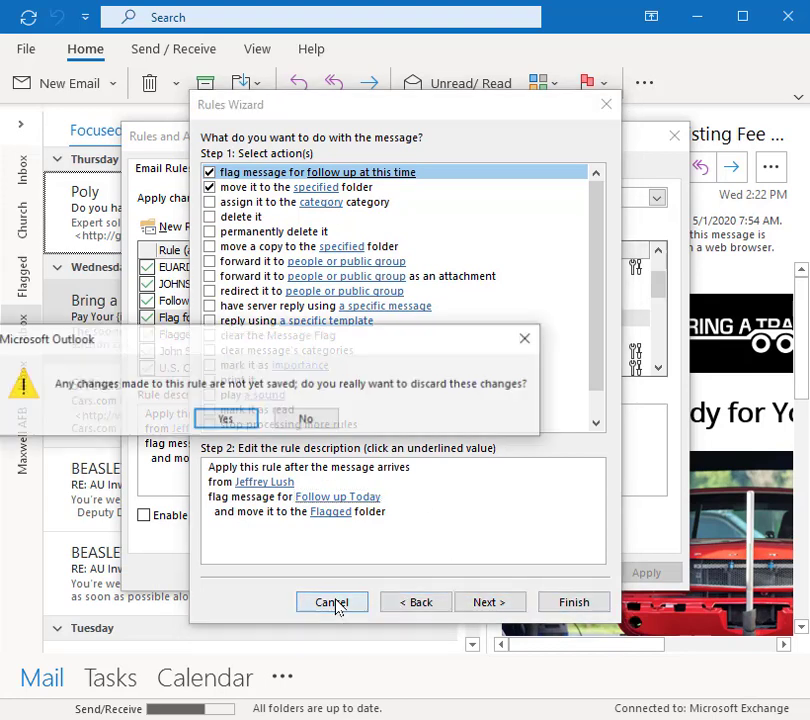
pyautogui.click(300, 424)
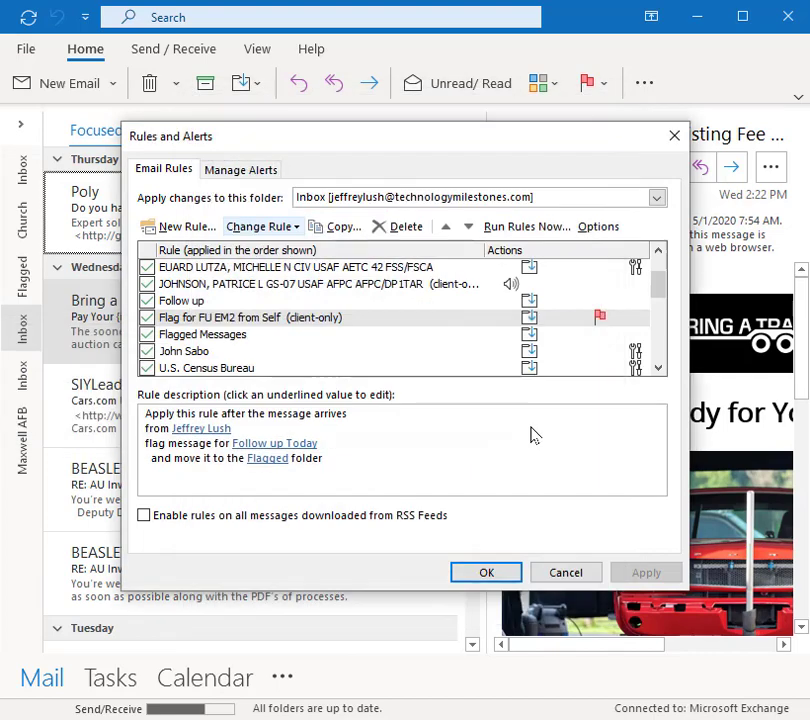
pyautogui.click(565, 573)
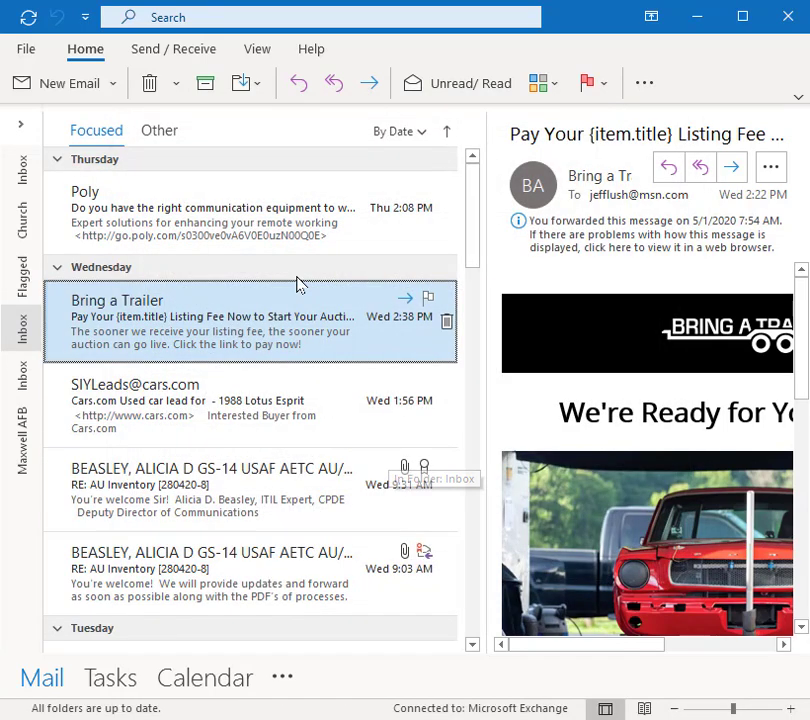